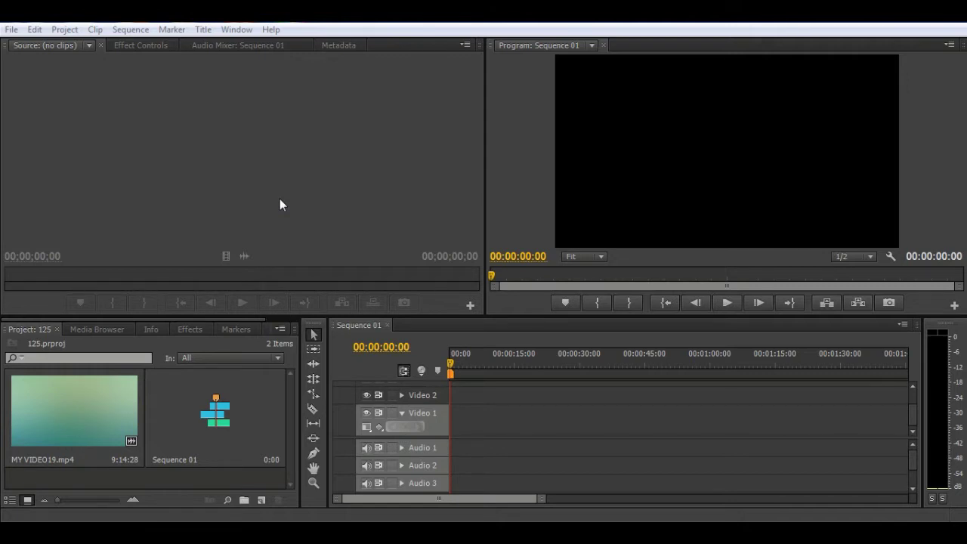
- Open the Import dialog with Ctrl+I and cancel it without adding media
key("ctrl+i")
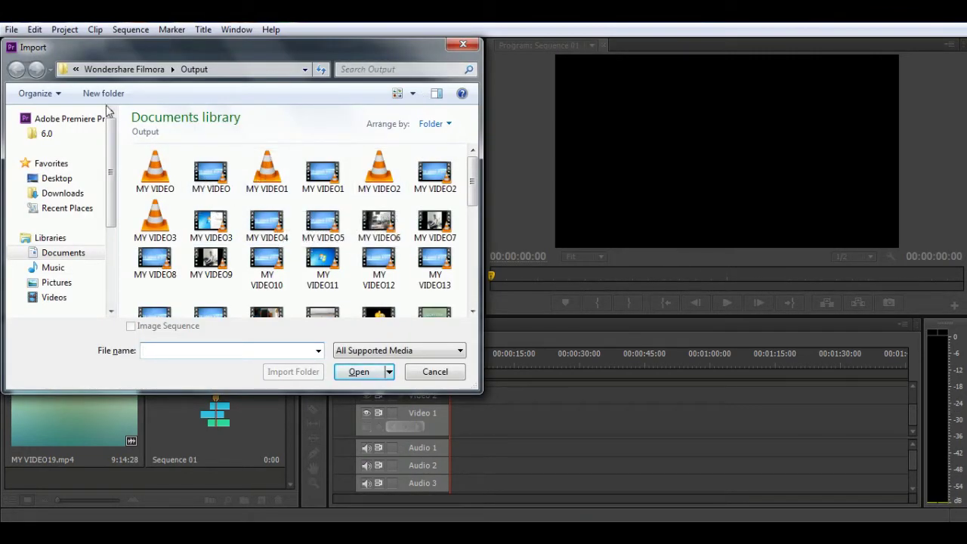
left_click(333, 243)
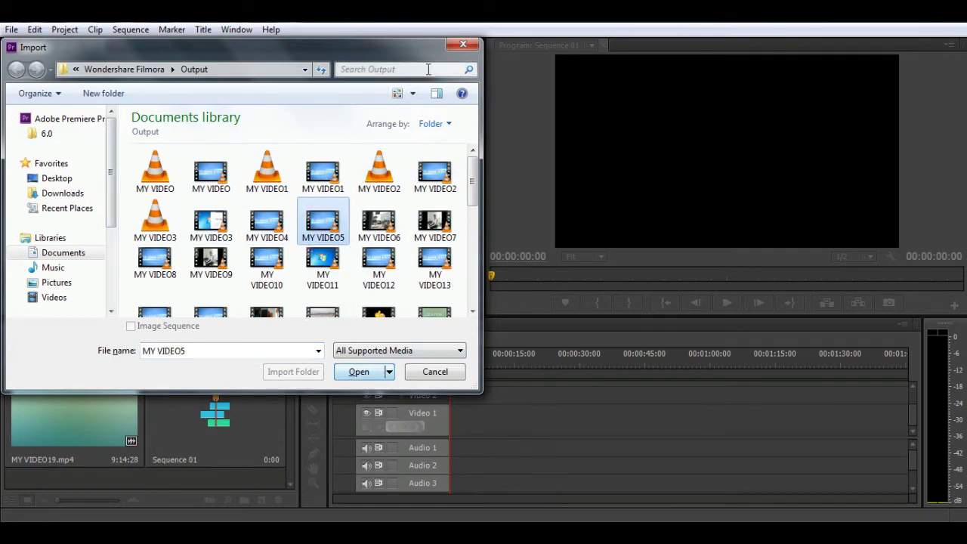
left_click(359, 371)
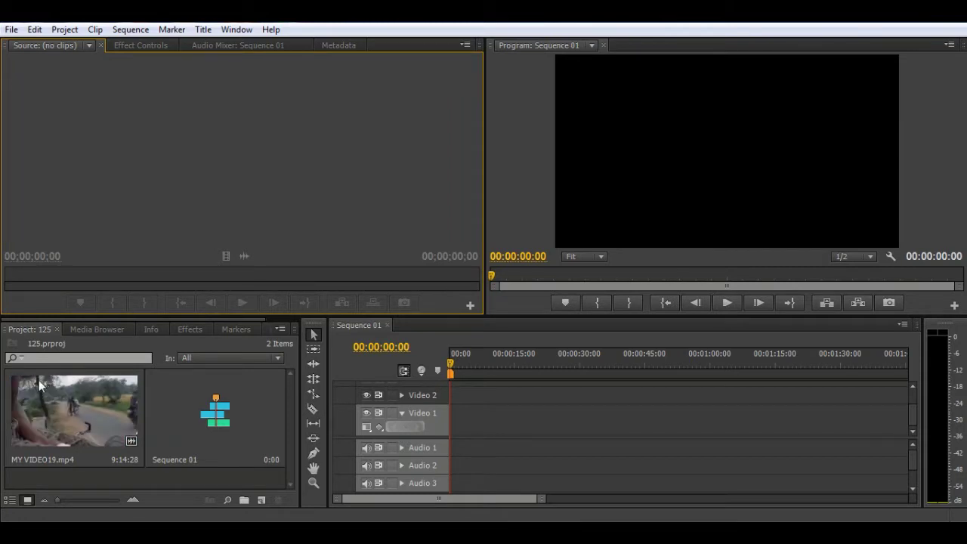
- Drag MY VIDEO19.mp4 onto Video 1 at the sequence start, play it briefly, and rewind to 00:00:00:00
left_click(42, 408)
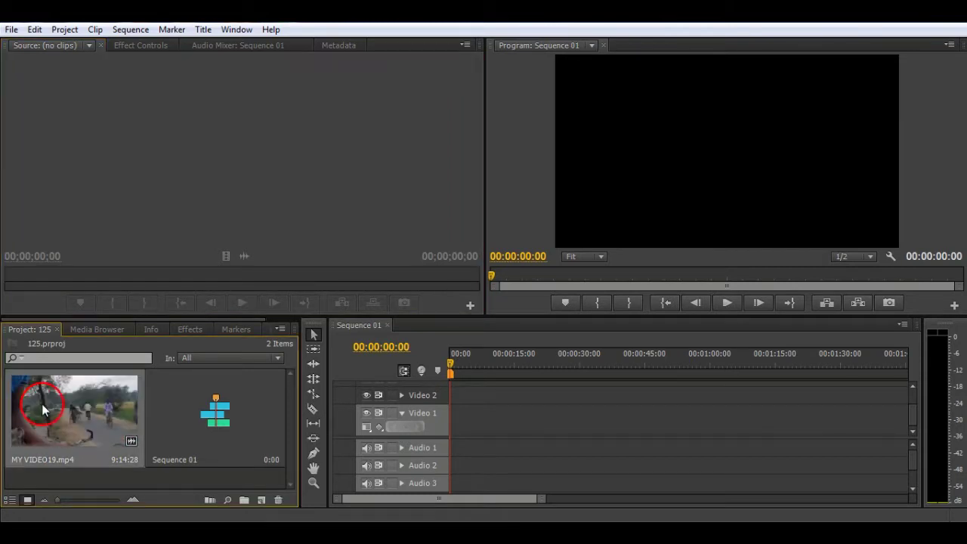
left_click_drag(42, 408, 453, 425)
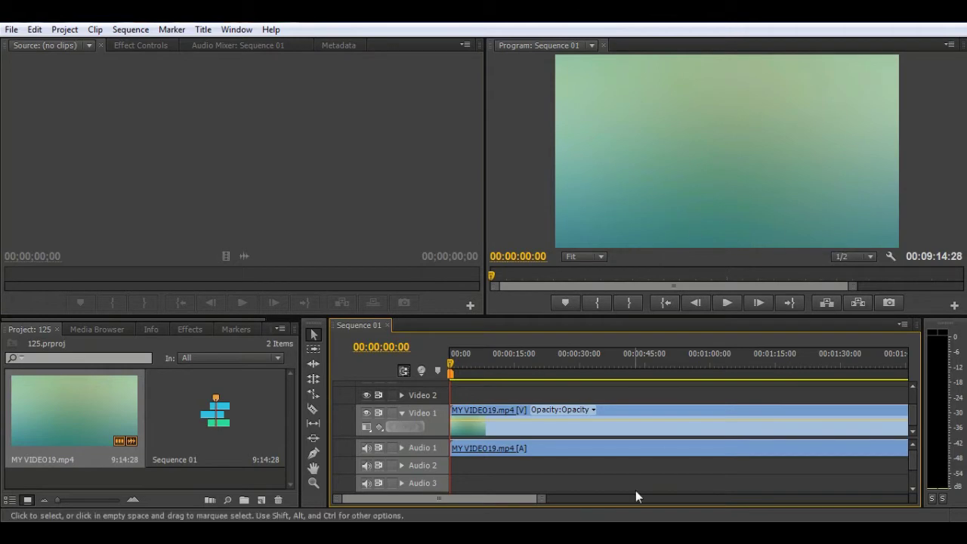
key("space")
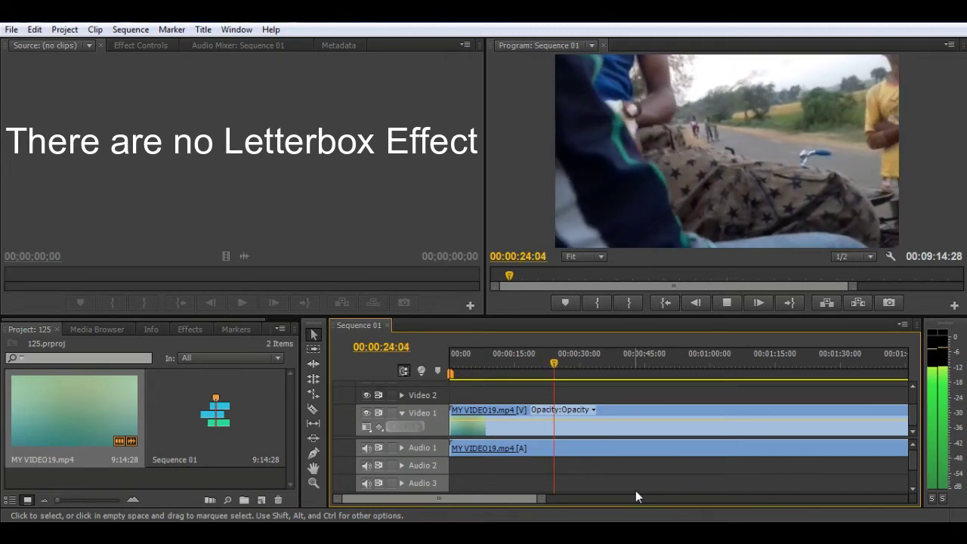
key("space")
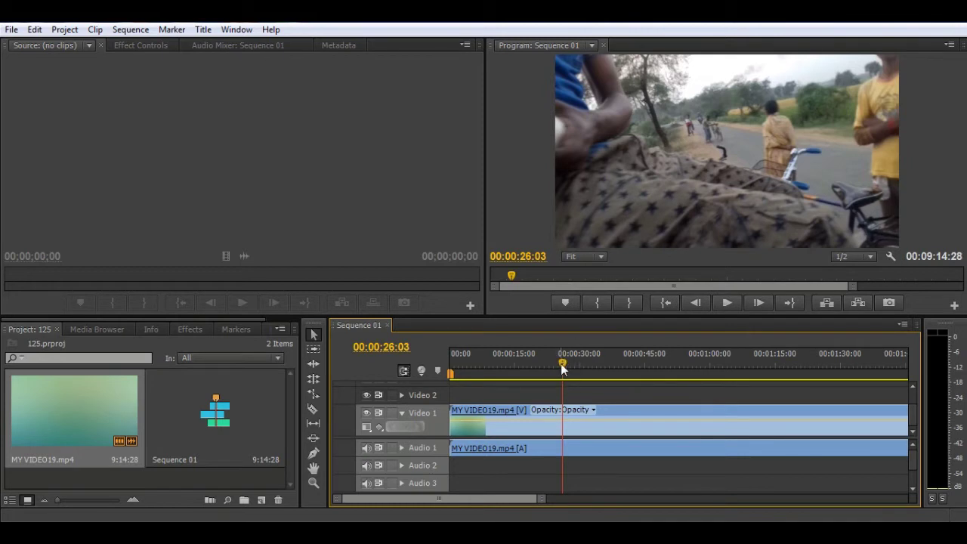
left_click_drag(562, 368, 443, 374)
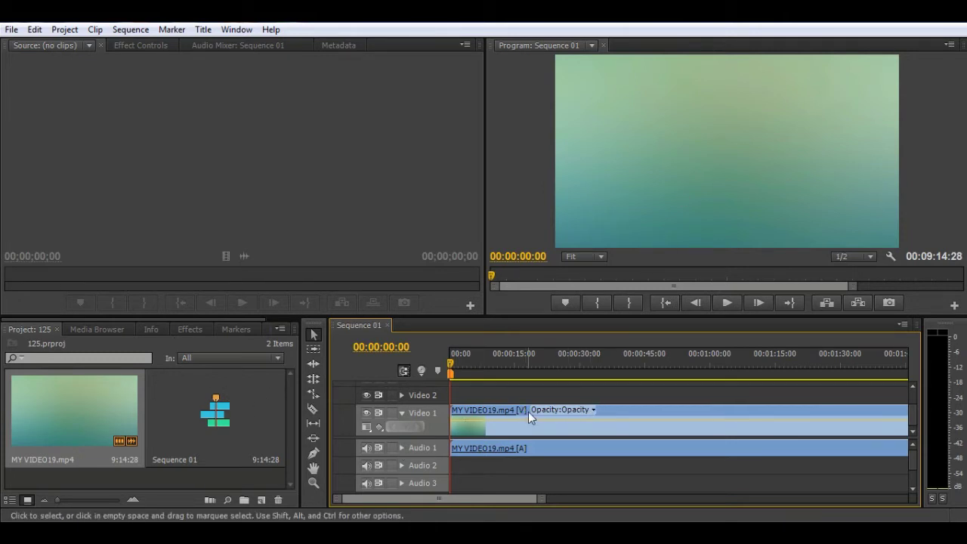
- Create a new 1280×720 colour matte and choose black as its colour
left_click(261, 500)
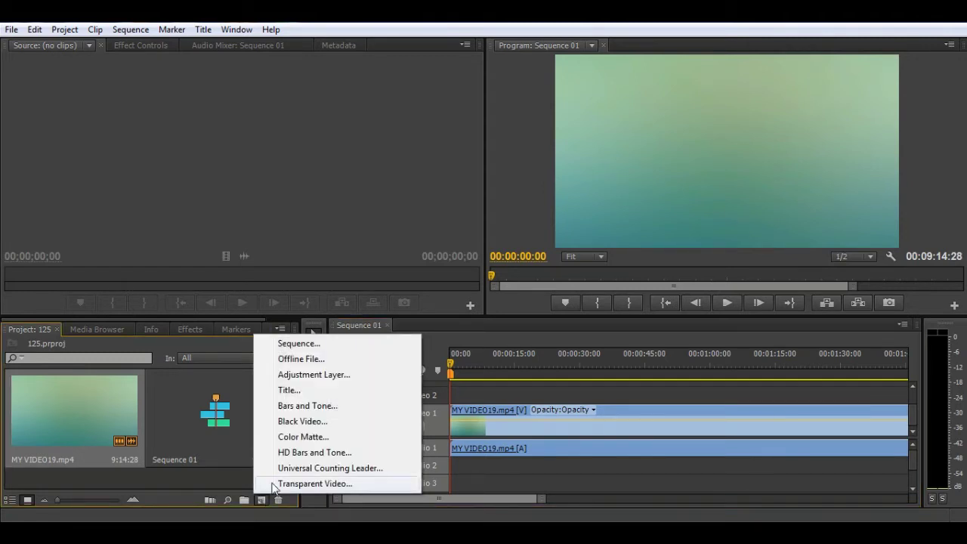
left_click(312, 438)
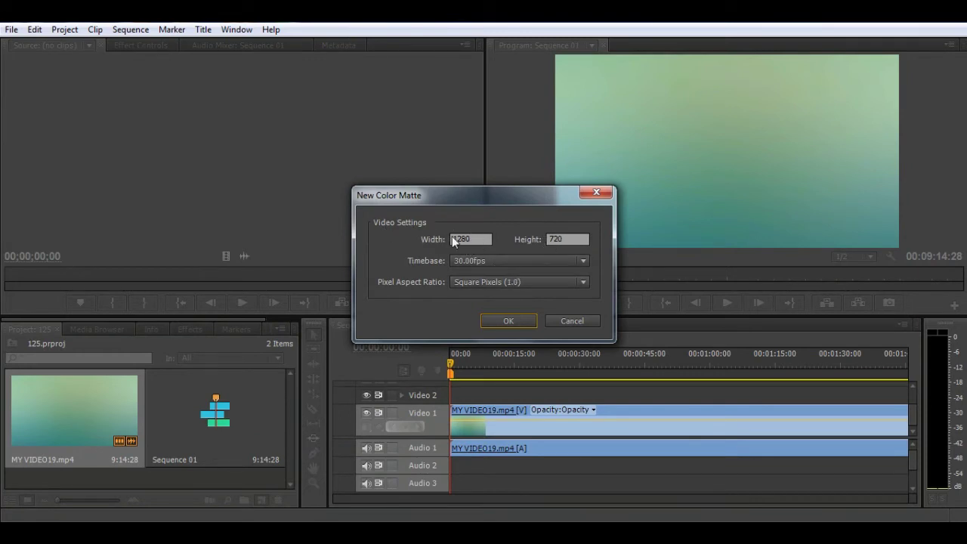
left_click(475, 239)
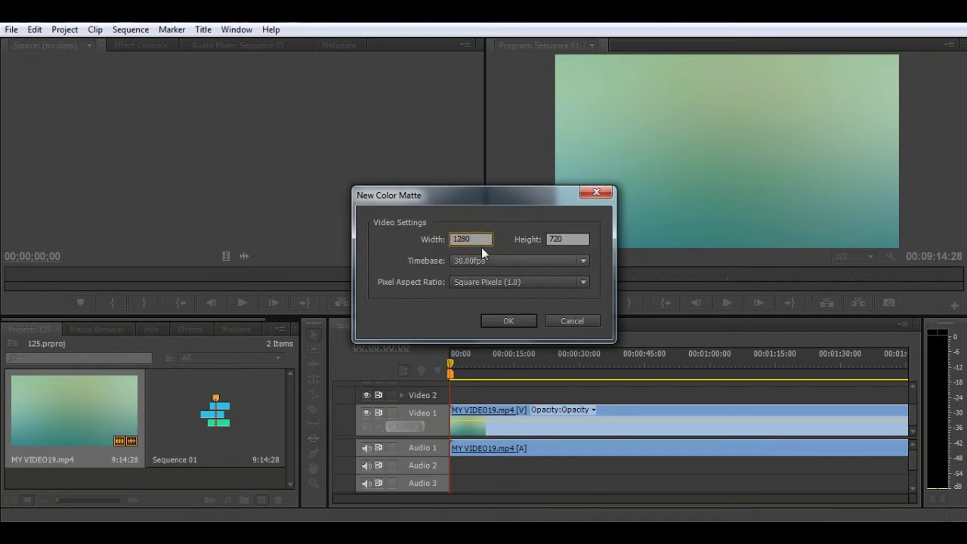
left_click(514, 323)
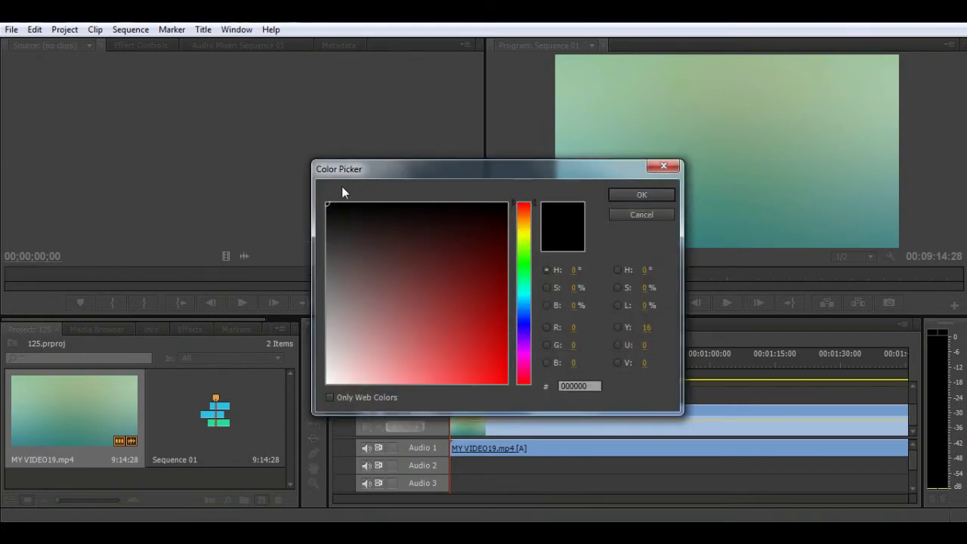
mouse_move(474, 312)
left_mouse_down()
mouse_move(358, 220)
mouse_move(312, 197)
left_mouse_up()
left_click(574, 385)
left_click(593, 386)
left_click(650, 198)
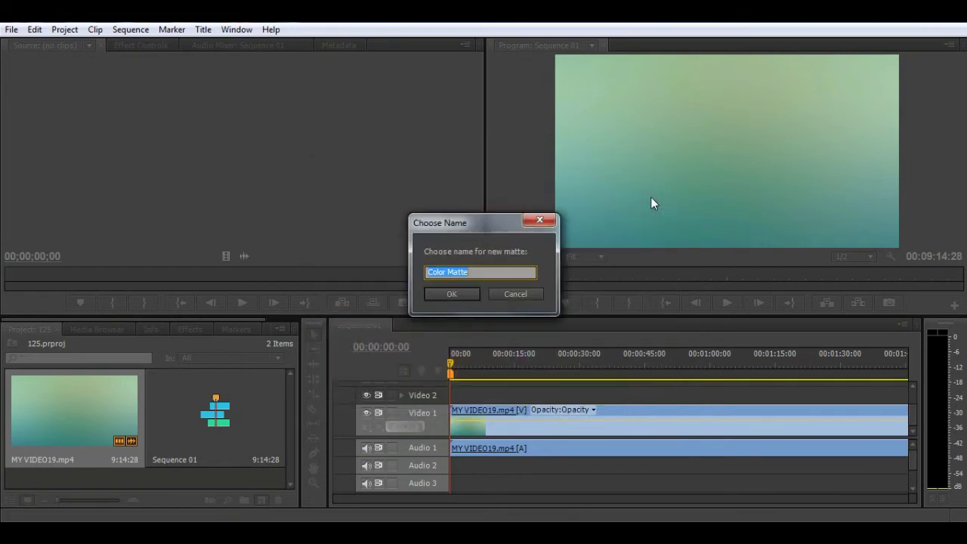
- Name the new matte 'Black matte'
key("BackSpace")
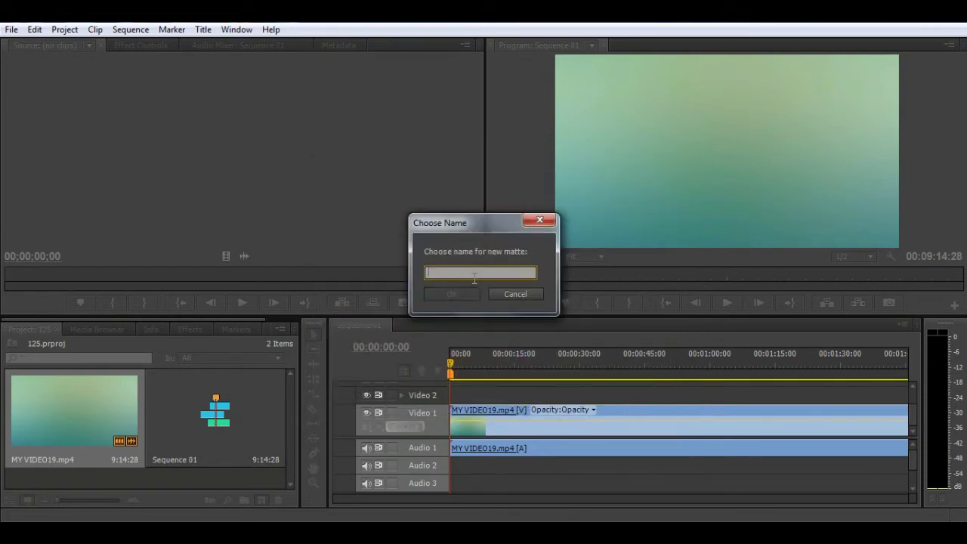
type("Black")
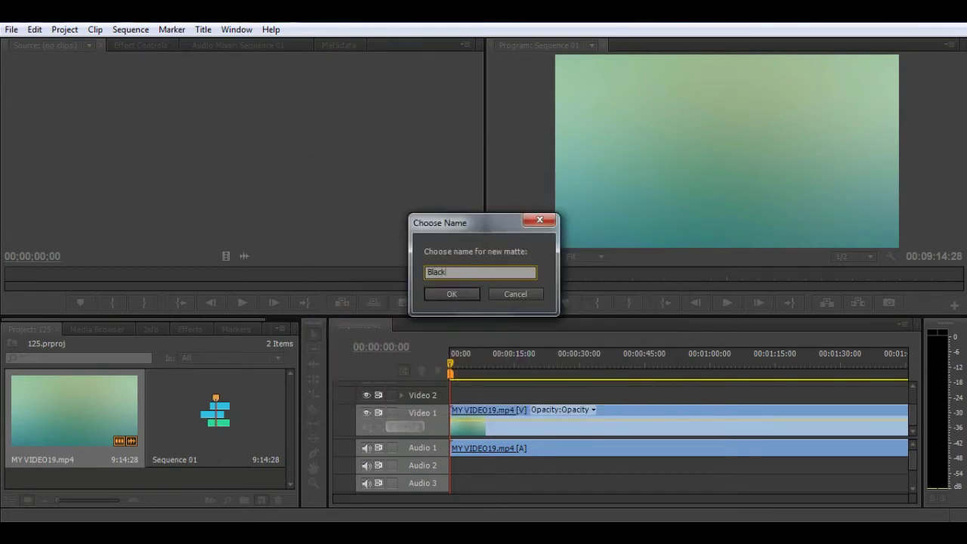
type(" matte")
left_click(448, 296)
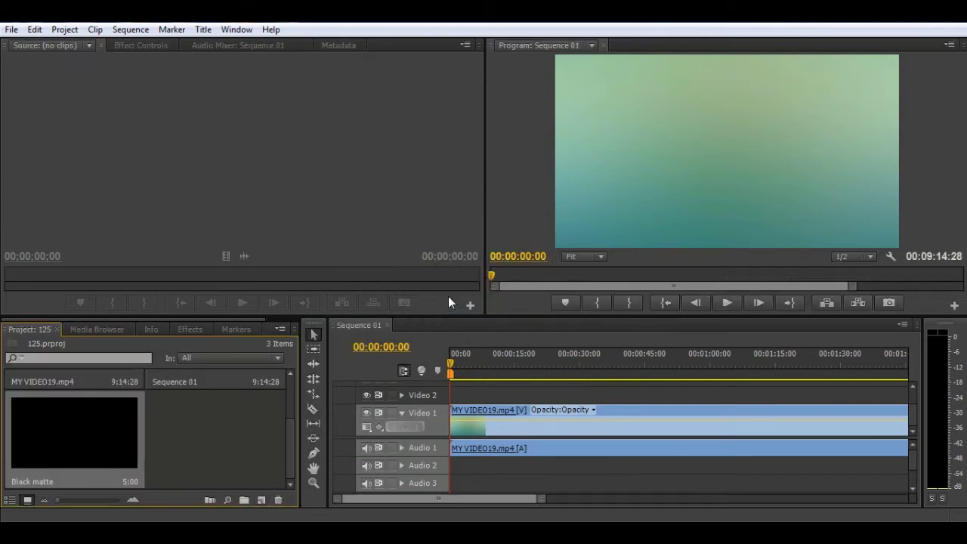
- Save the project, place Black matte on Video 2 above MY VIDEO19.mp4, and show its Effect Controls
key("ctrl+s")
mouse_move(26, 443)
left_mouse_down()
mouse_move(468, 405)
mouse_move(460, 401)
left_mouse_up()
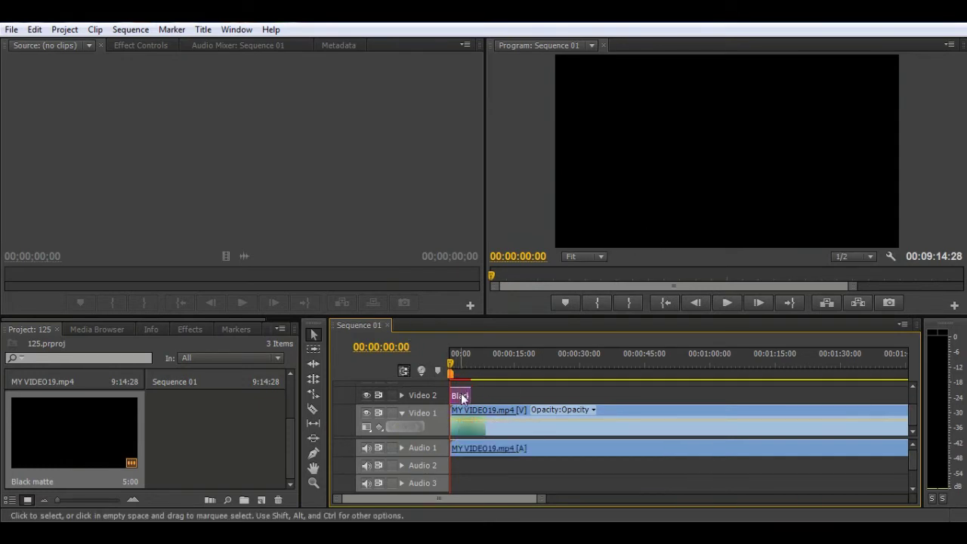
left_click(154, 45)
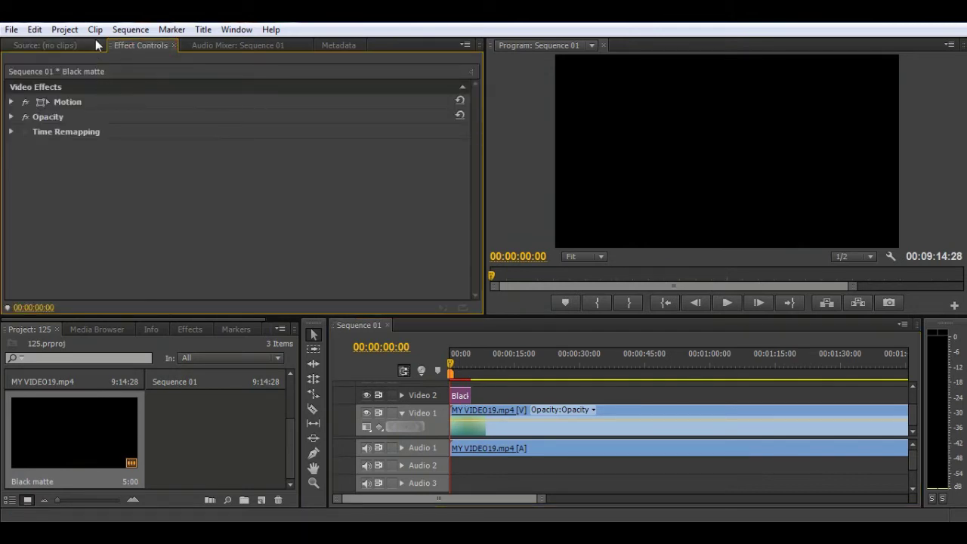
- Expand Motion for the Black matte and scrub its Position Y to -244.0 for a top bar
left_click(12, 133)
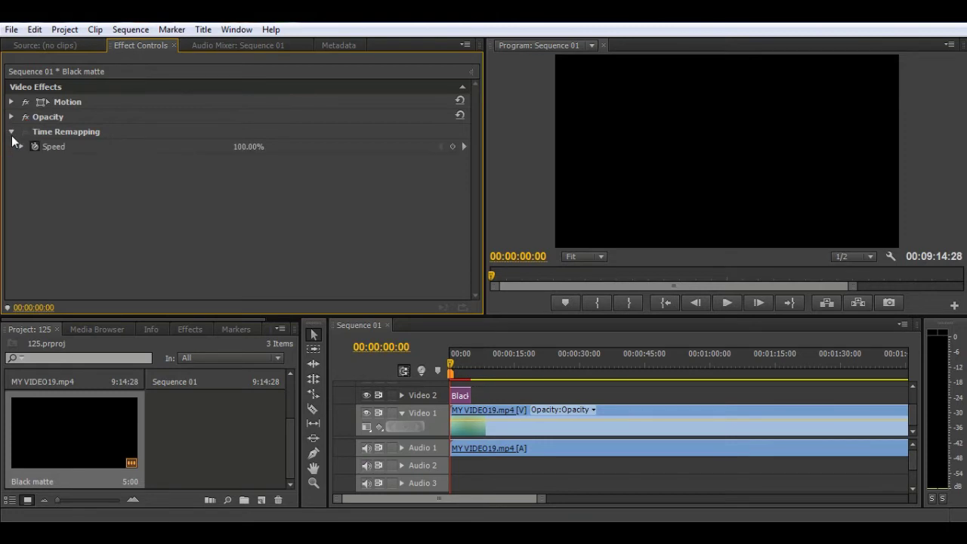
left_click(11, 133)
left_click(11, 102)
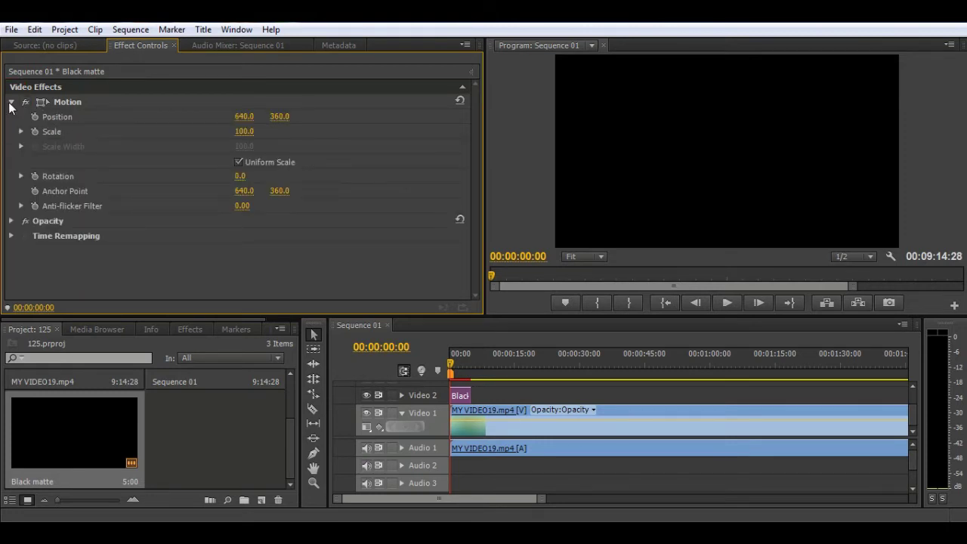
left_click(10, 102)
left_click(10, 102)
mouse_move(280, 116)
left_mouse_down()
mouse_move(324, 117)
mouse_move(129, 119)
left_mouse_up()
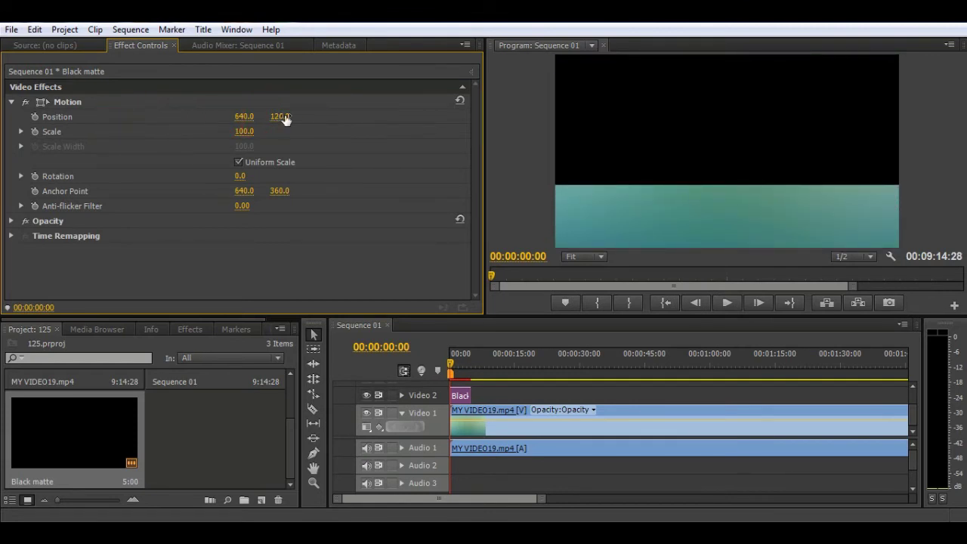
left_click_drag(286, 118, 173, 123)
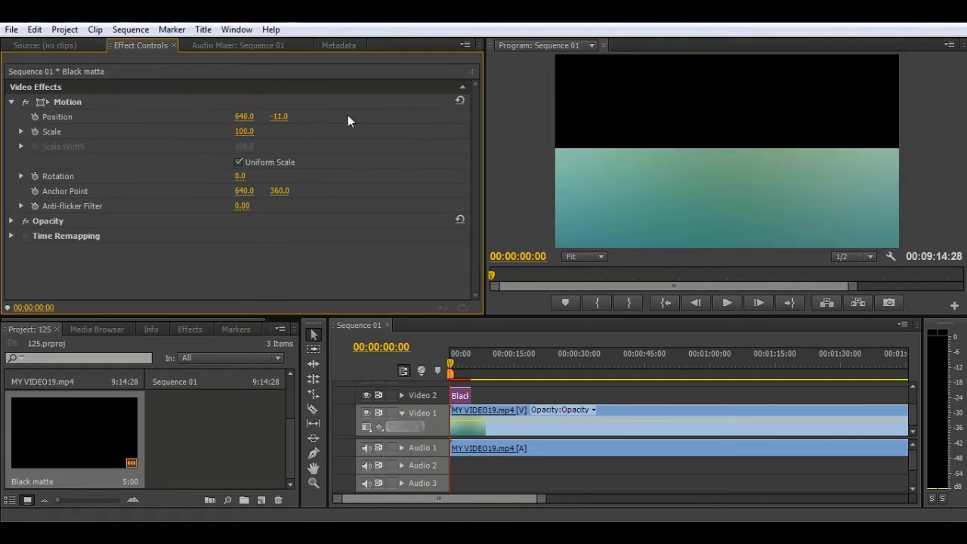
mouse_move(280, 116)
left_mouse_down()
mouse_move(152, 123)
mouse_move(299, 119)
left_mouse_up()
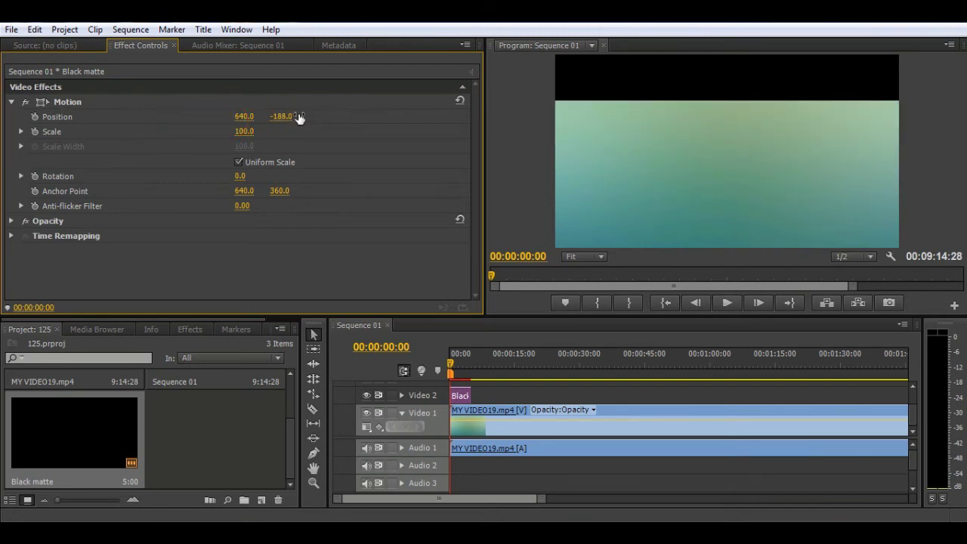
left_click_drag(281, 117, 198, 129)
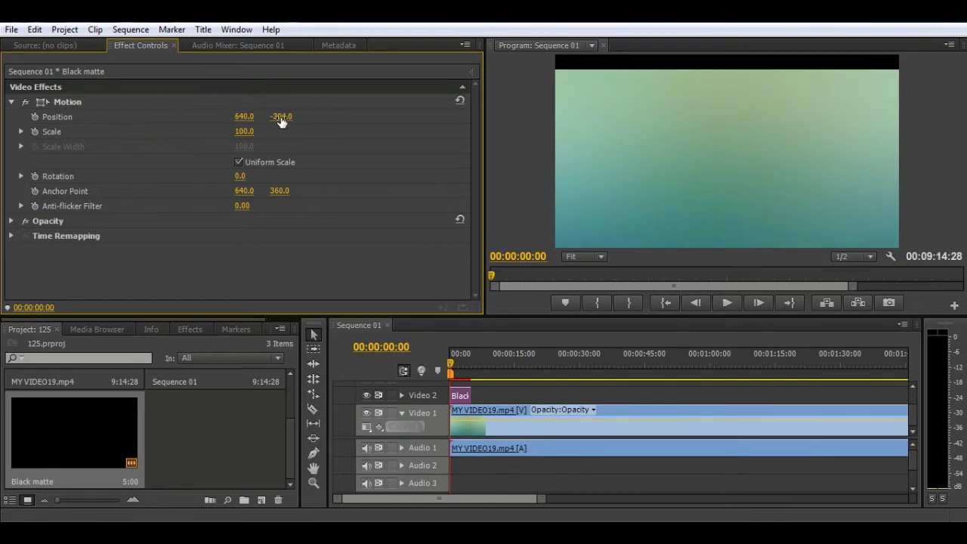
left_click_drag(286, 117, 325, 116)
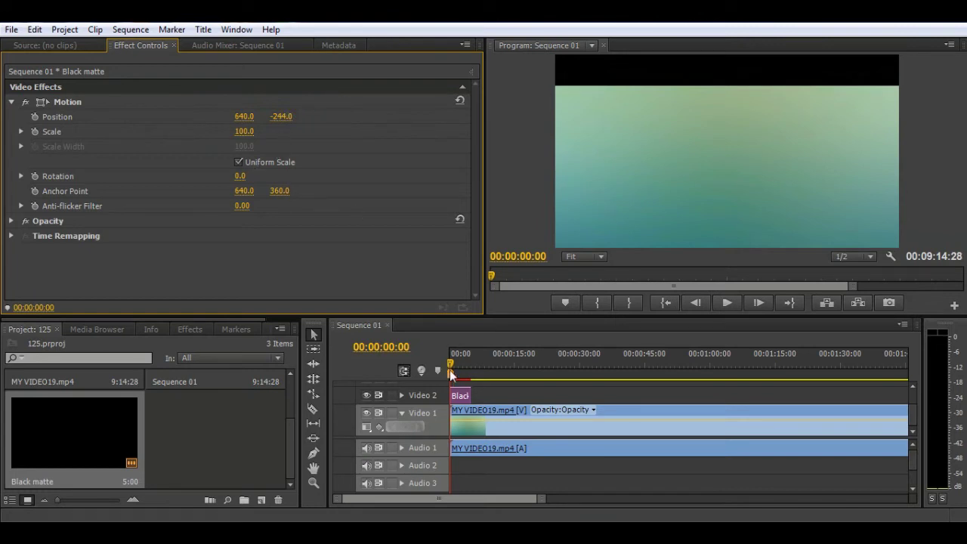
- Alt-drag a copy of Black matte onto Video 3 and set its Position Y to 977.0
left_click(62, 44)
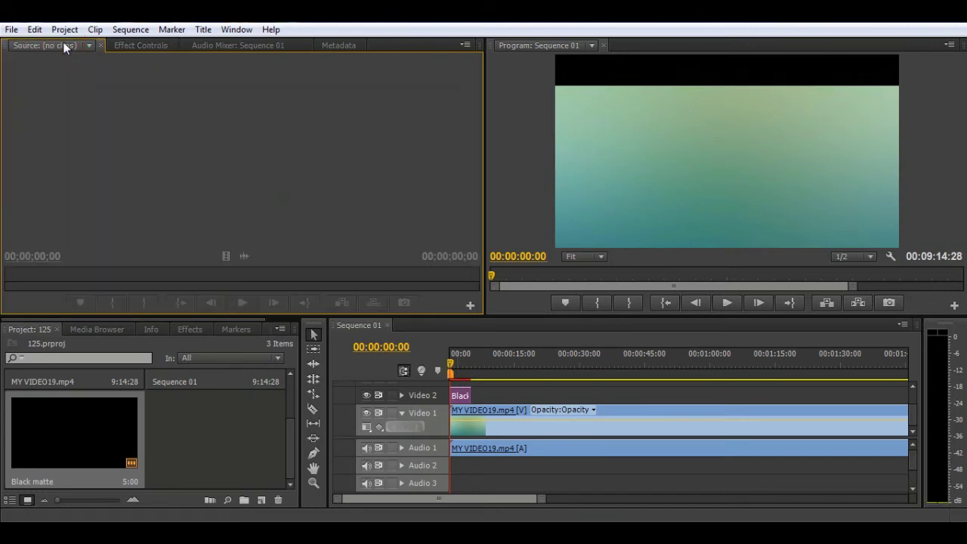
left_click(124, 47)
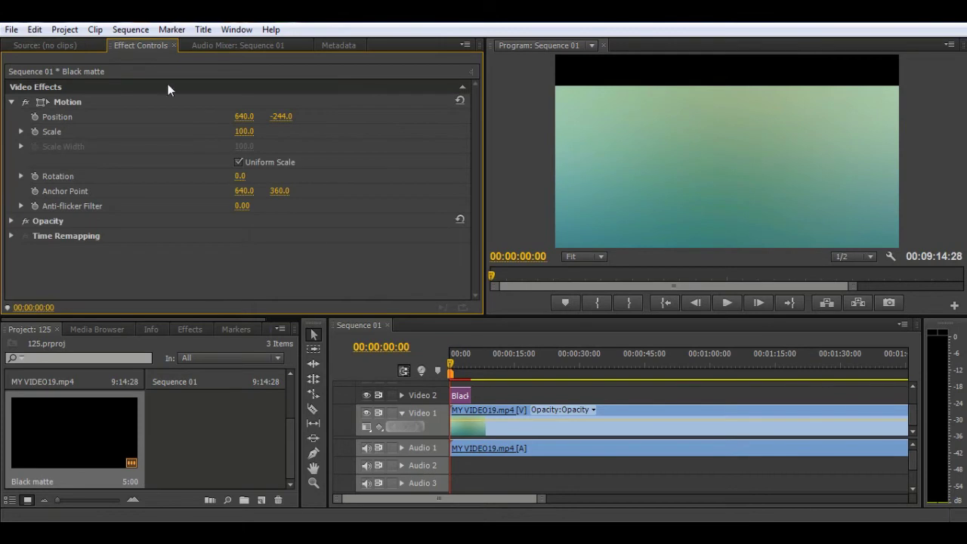
left_click(460, 394)
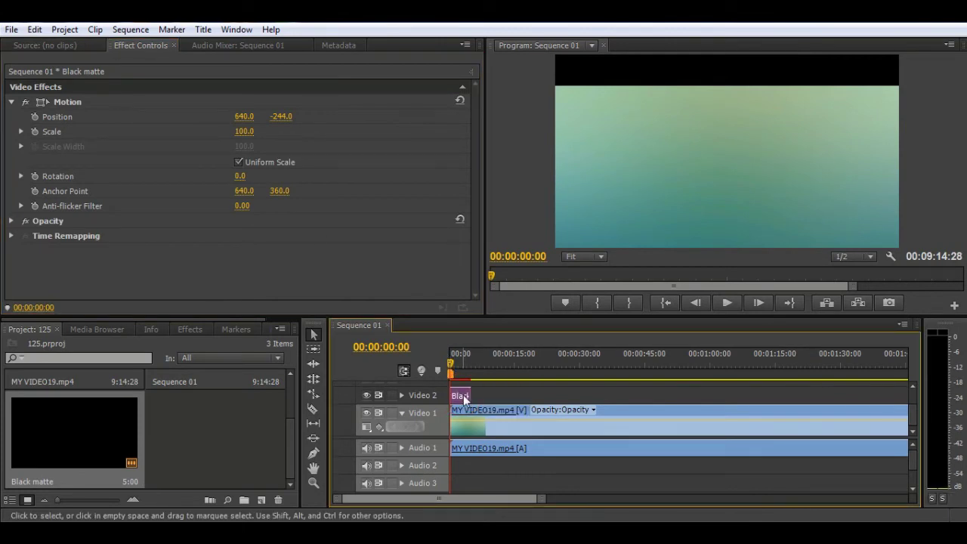
left_click_drag(460, 423, 473, 418)
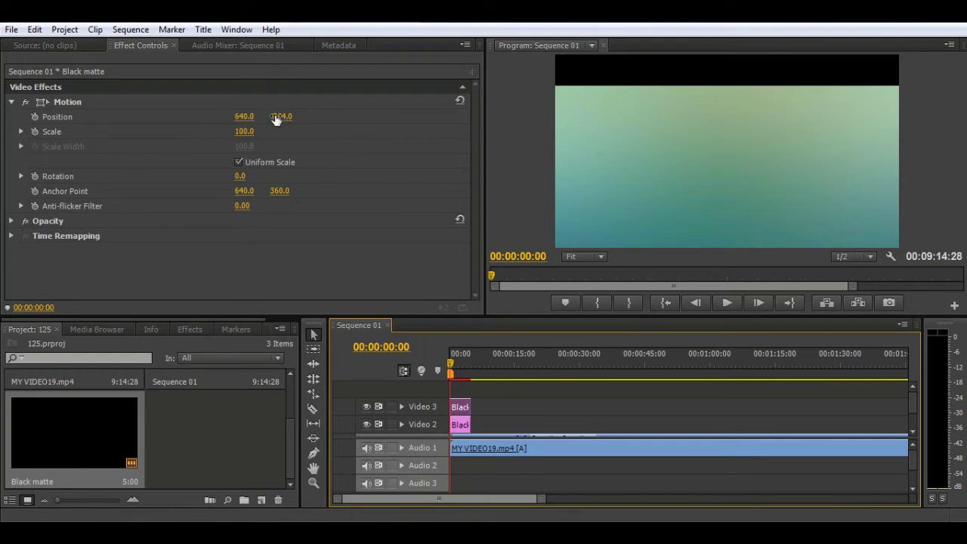
mouse_move(277, 118)
left_mouse_down()
mouse_move(701, 143)
mouse_move(228, 115)
mouse_move(672, 111)
mouse_move(632, 119)
left_mouse_up()
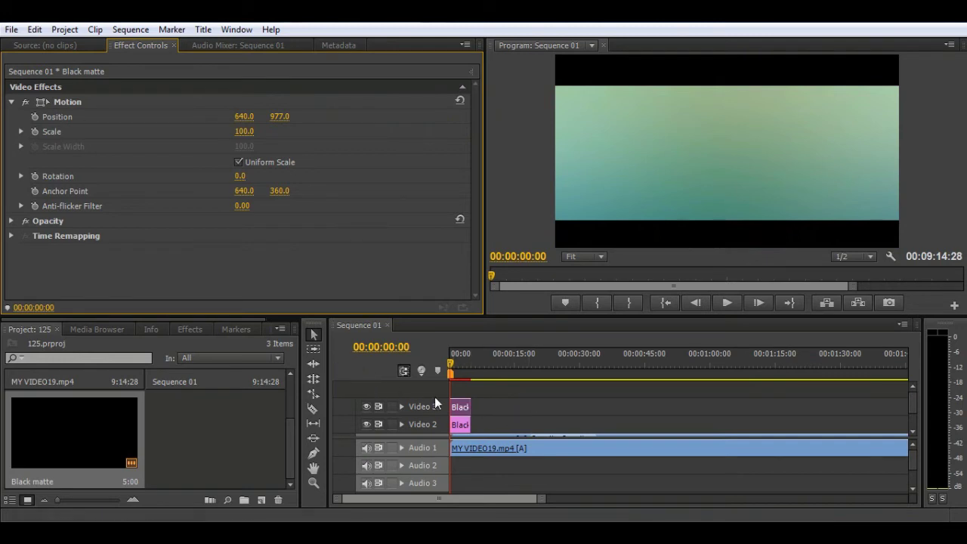
- Extend the Black matte clips on Video 3 and Video 2 past the 1:30 mark
left_click_drag(463, 406, 886, 421)
left_click(462, 427)
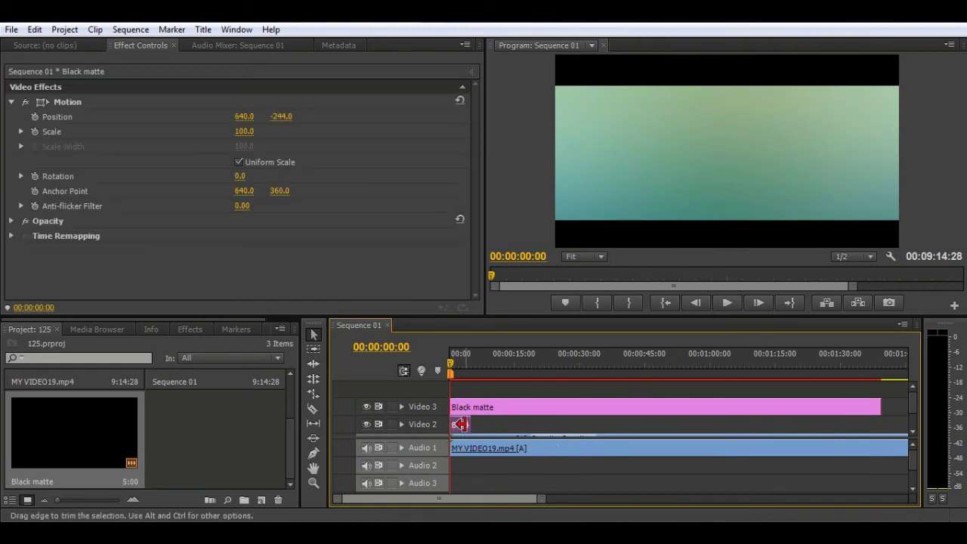
left_click_drag(470, 424, 886, 441)
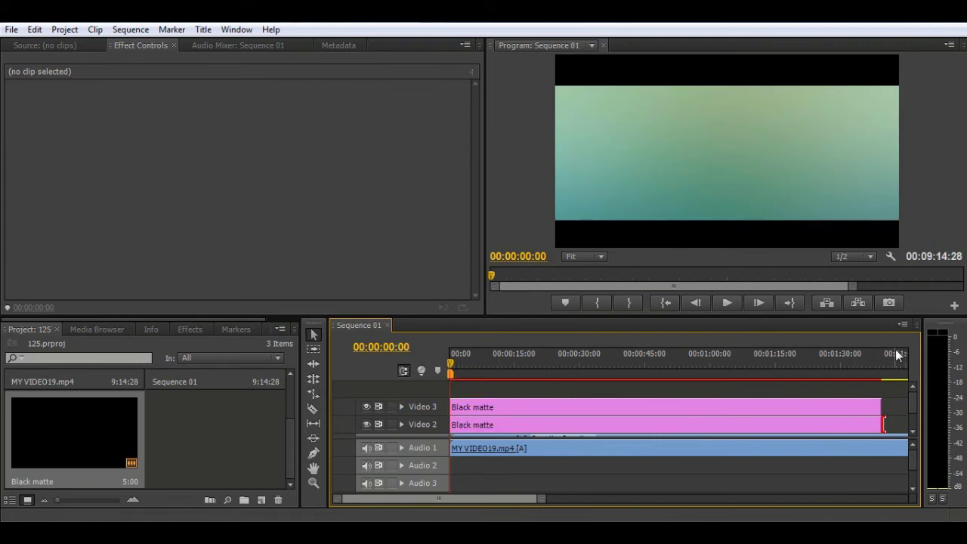
- Play Sequence 01 to check the letterbox bars, stopping at 00:00:48:27
key("space")
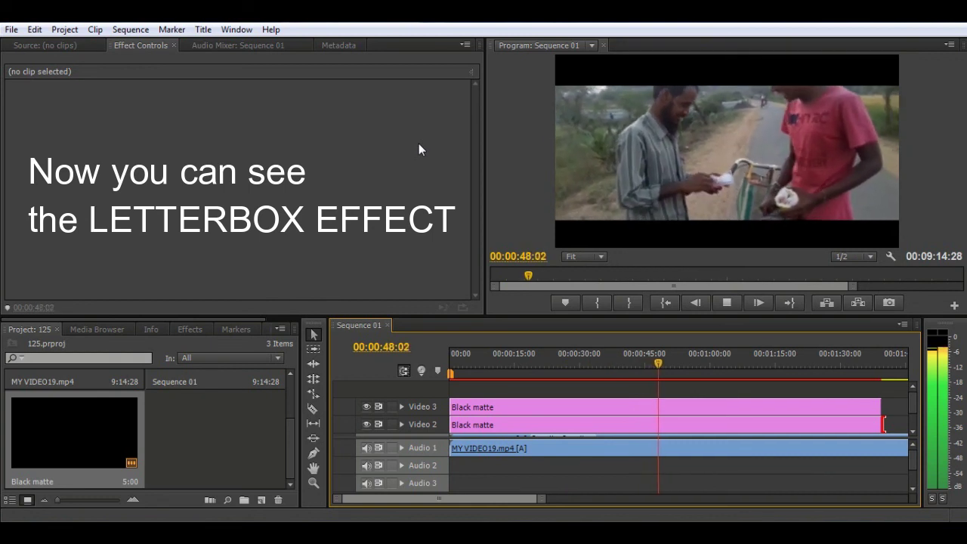
key("space")
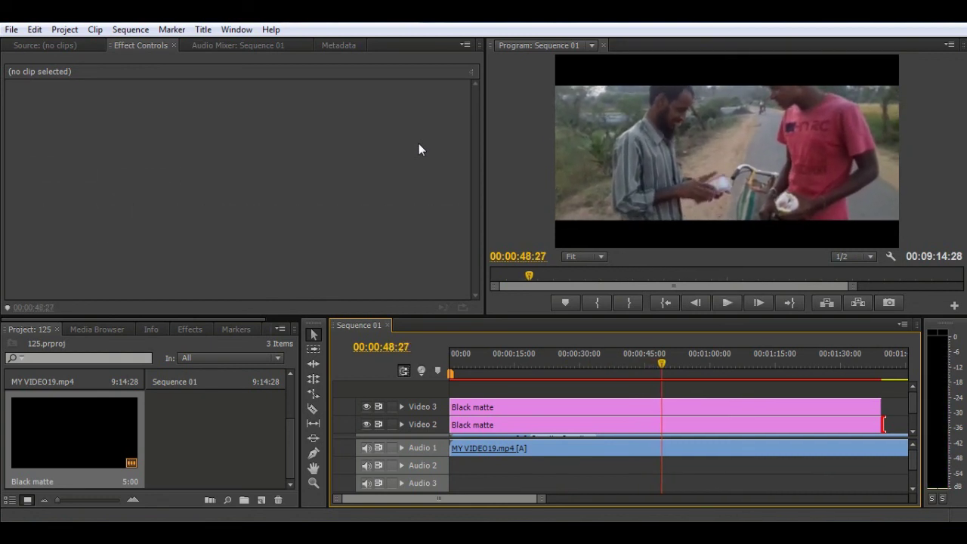